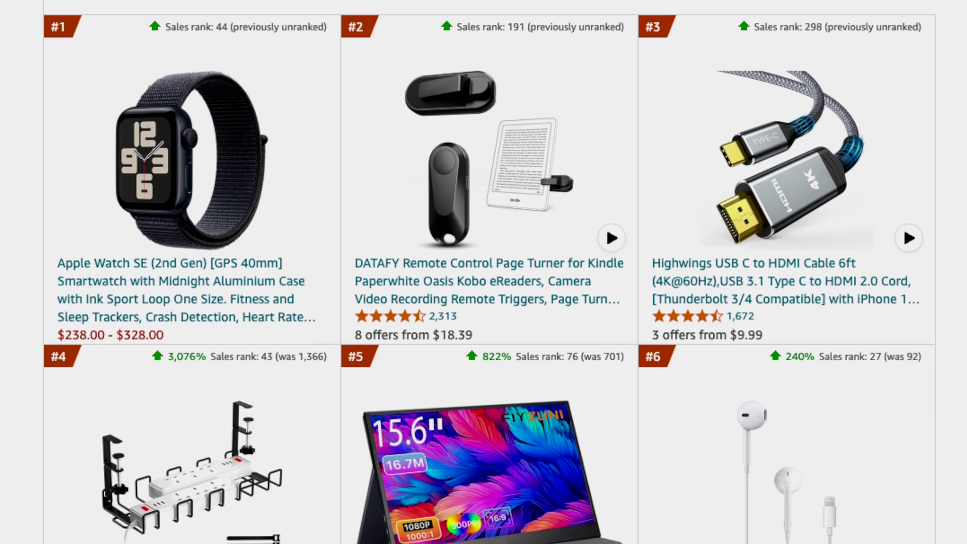
Search Amazon for 'bed sheet organizer'.
{"action": "scroll", "coordinate": [484, 272], "scroll_direction": "down", "scroll_amount": 8}
{"action": "scroll", "coordinate": [483, 271], "scroll_direction": "down", "scroll_amount": 18}
{"action": "scroll", "coordinate": [483, 272], "scroll_direction": "down", "scroll_amount": 5}
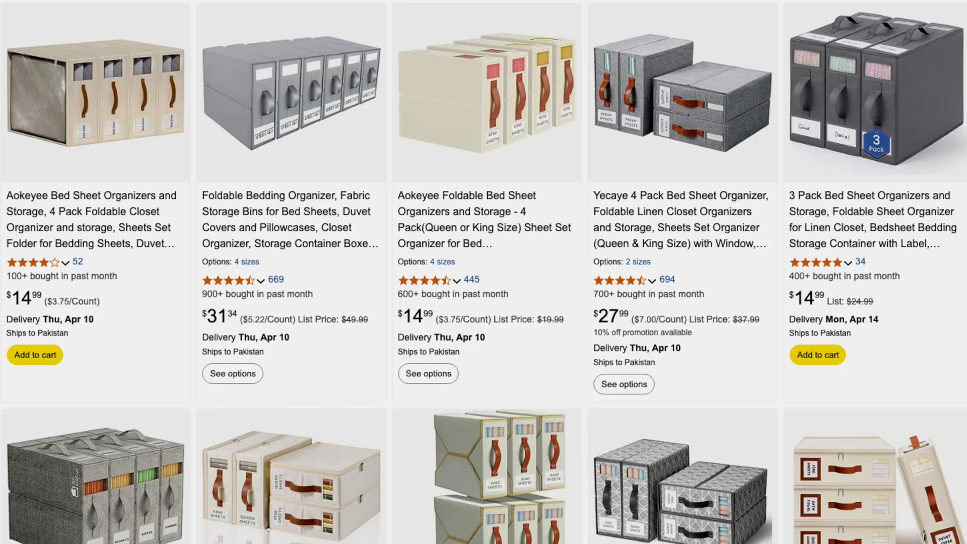
{"action": "scroll", "coordinate": [484, 272], "scroll_direction": "down", "scroll_amount": 6}
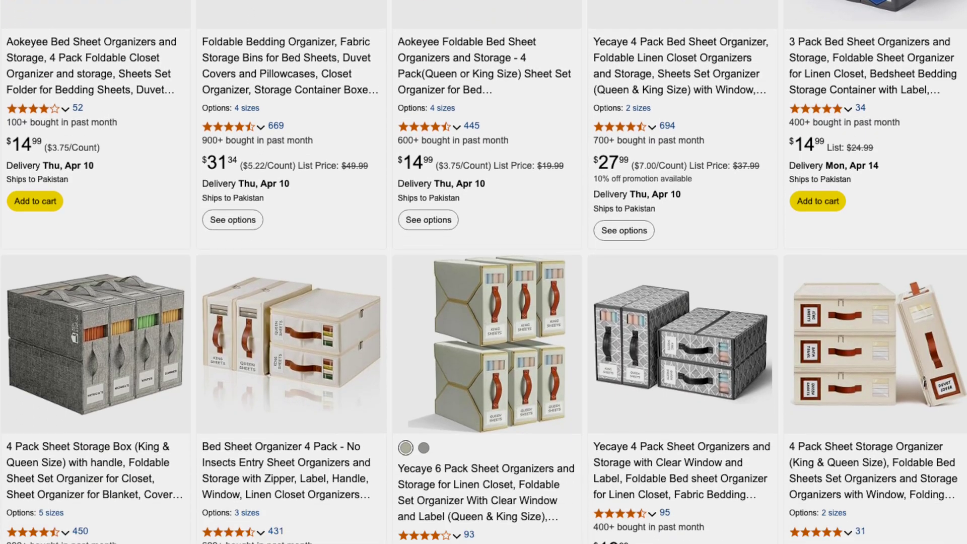
{"action": "scroll", "coordinate": [483, 272], "scroll_direction": "down", "scroll_amount": 10}
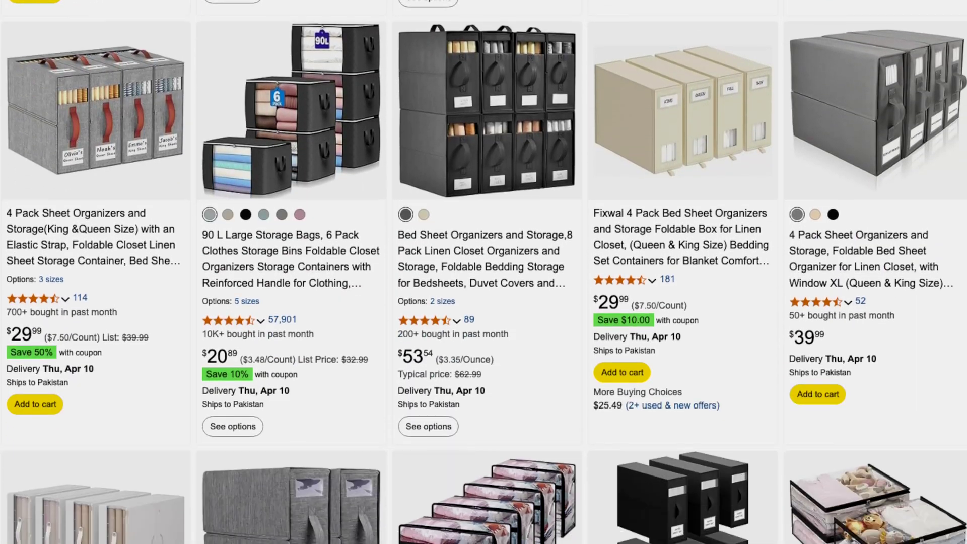
{"action": "scroll", "coordinate": [484, 272], "scroll_direction": "down", "scroll_amount": 3}
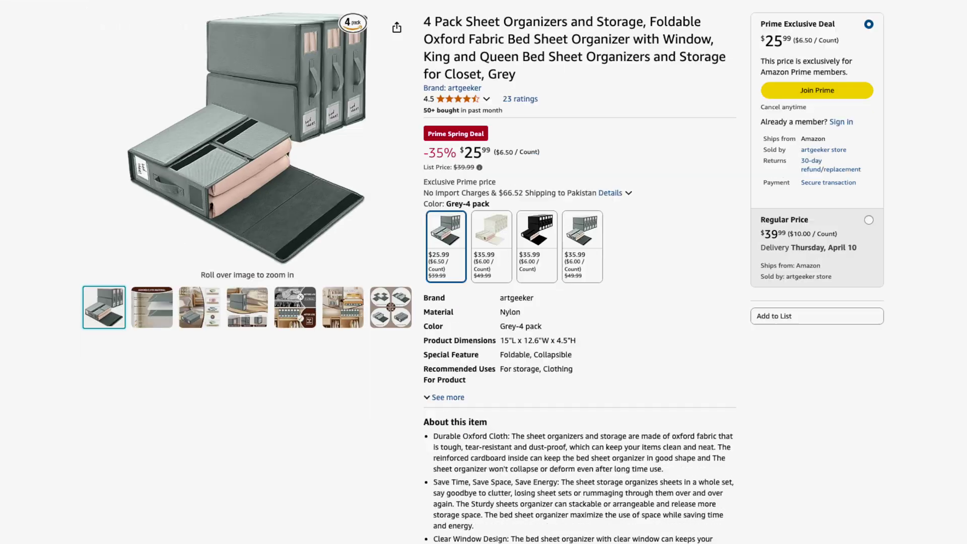
{"action": "scroll", "coordinate": [483, 272], "scroll_direction": "down", "scroll_amount": 20}
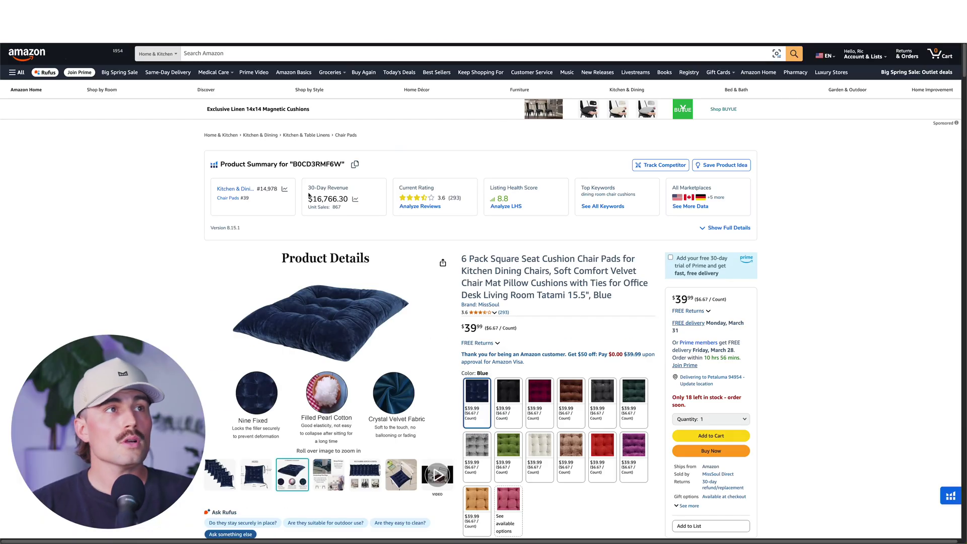
{"action": "left_click", "coordinate": [306, 53]}
{"action": "type", "text": "b"}
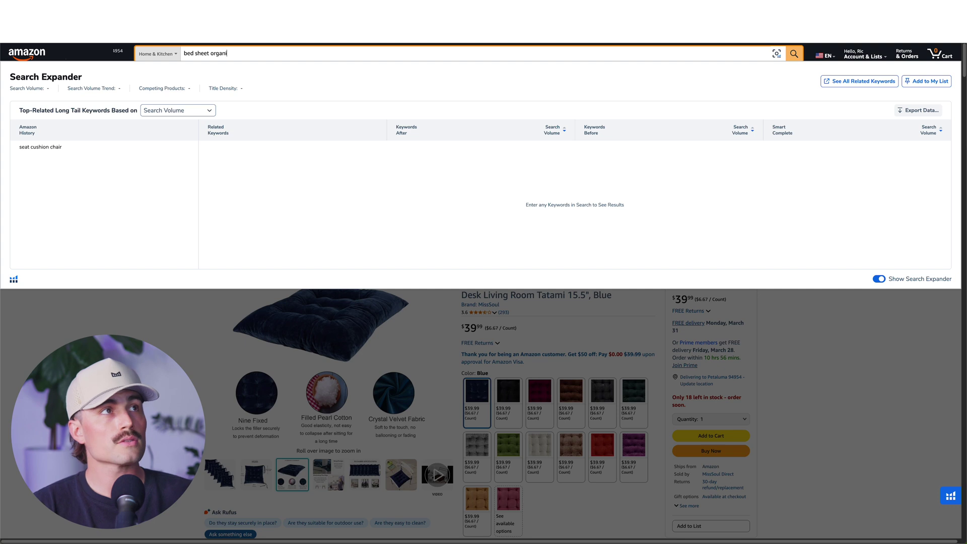
{"action": "type", "text": "ed sheet organi"}
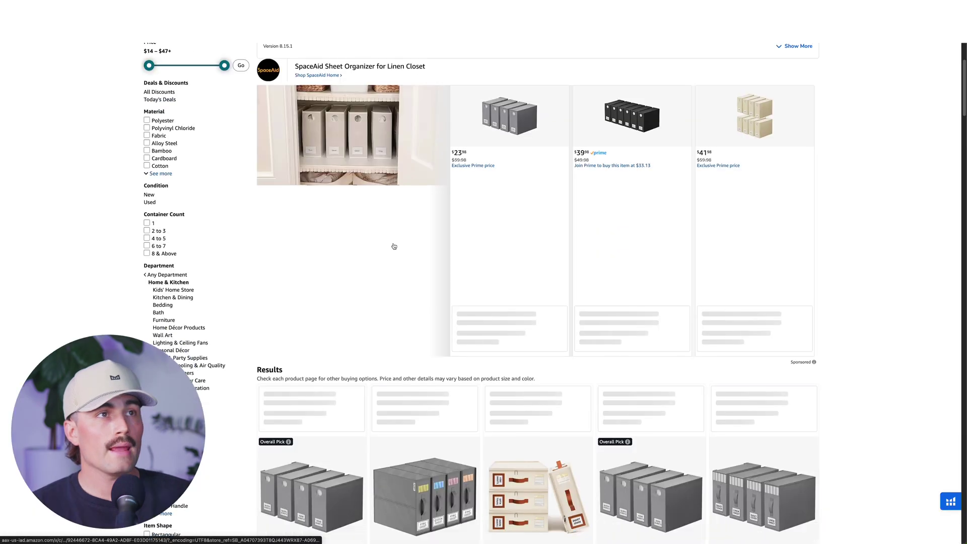
Browse the results and open the StorageTastic bed sheet organizer's product page.
{"action": "scroll", "coordinate": [393, 246], "scroll_direction": "down", "scroll_amount": 5}
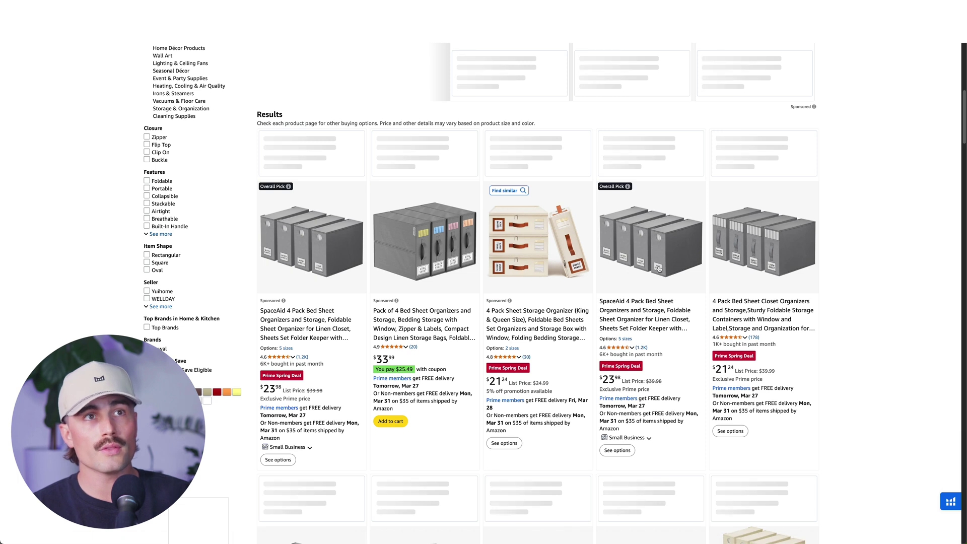
{"action": "scroll", "coordinate": [867, 249], "scroll_direction": "down", "scroll_amount": 1}
{"action": "scroll", "coordinate": [656, 223], "scroll_direction": "up", "scroll_amount": 1}
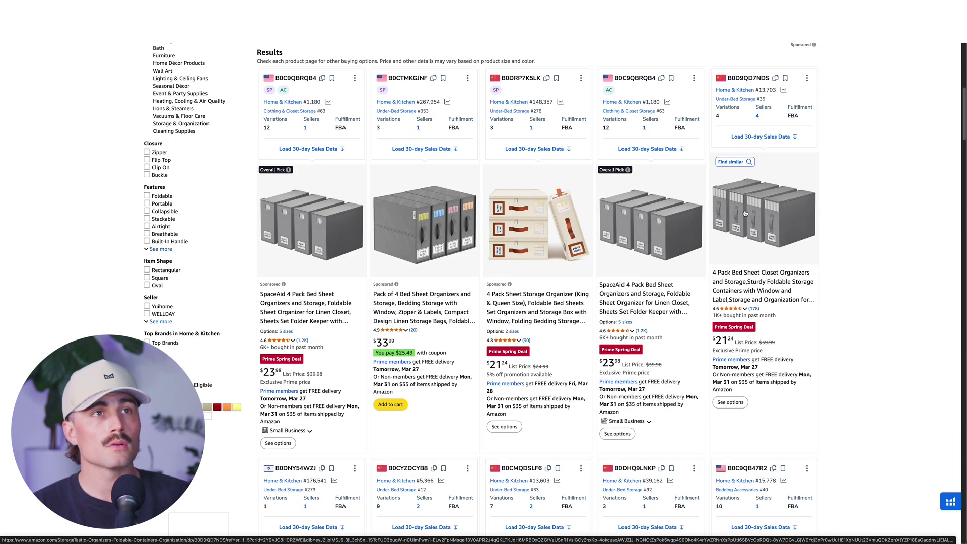
{"action": "scroll", "coordinate": [788, 248], "scroll_direction": "down", "scroll_amount": 7}
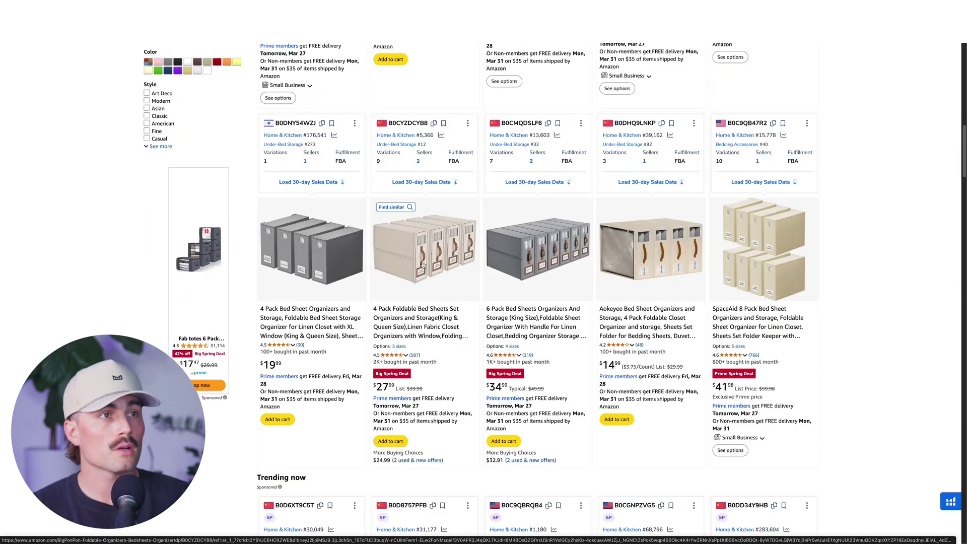
{"action": "left_click", "coordinate": [558, 258]}
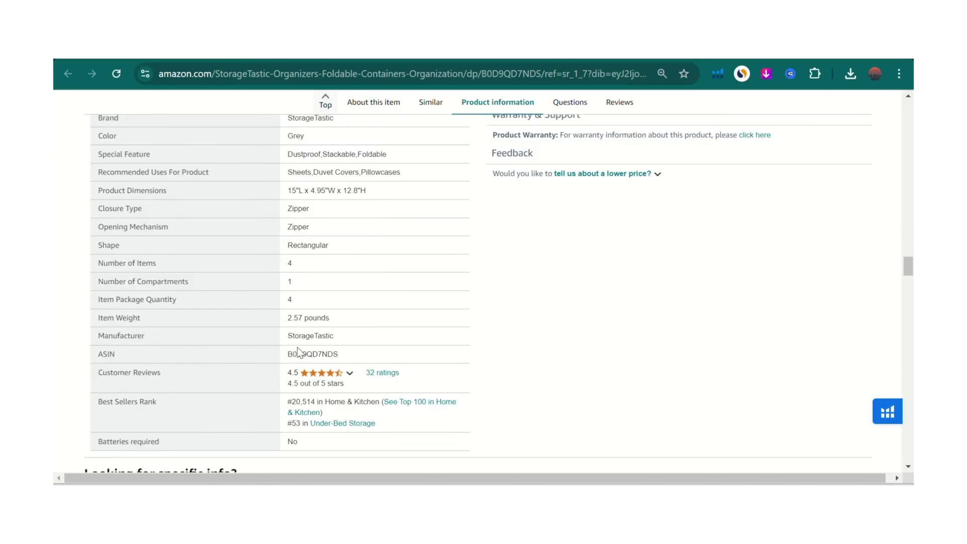
Select the ASIN B0D9QD7NDS in the product information table for copying.
{"action": "double_click", "coordinate": [298, 352]}
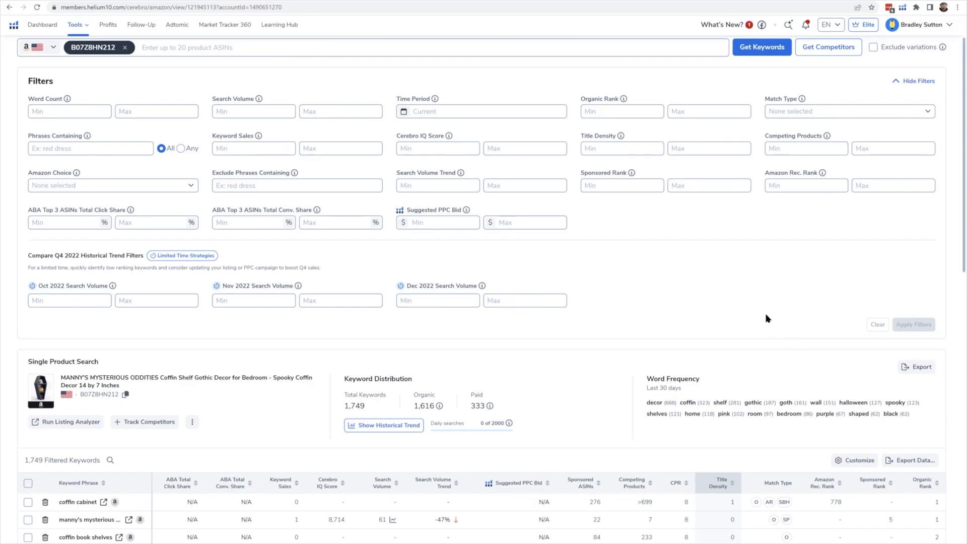
{"action": "scroll", "coordinate": [767, 319], "scroll_direction": "down", "scroll_amount": 1}
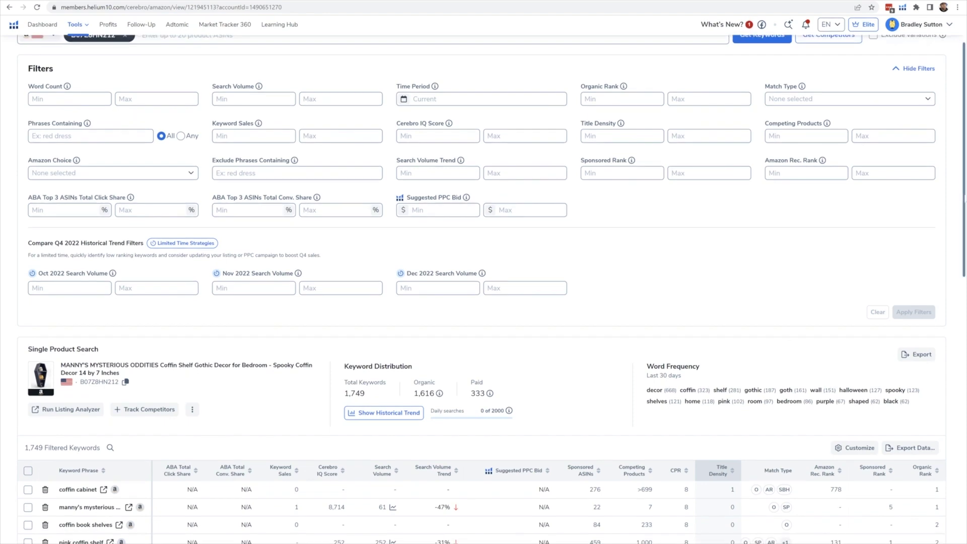
{"action": "scroll", "coordinate": [962, 194], "scroll_direction": "down", "scroll_amount": 2}
{"action": "left_click_drag", "start_coordinate": [962, 201], "coordinate": [963, 293]}
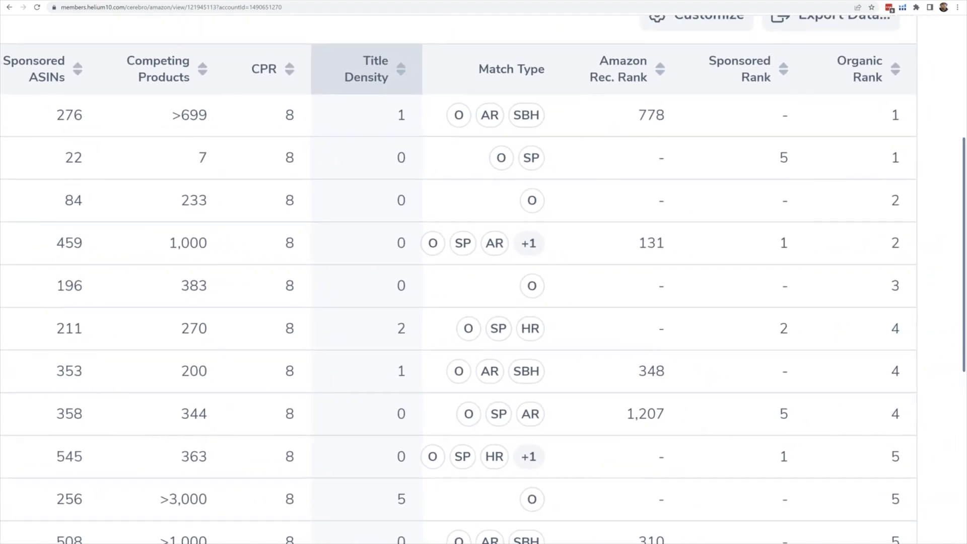
{"action": "mouse_move", "coordinate": [892, 109]}
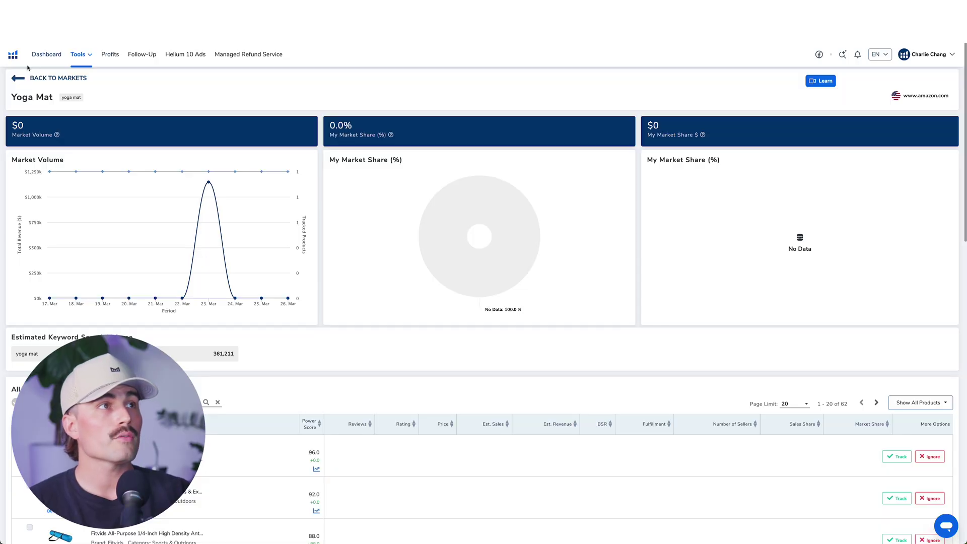
Go from the Helium 10 dashboard to Cerebro and focus its product identifier field.
{"action": "left_click", "coordinate": [45, 56]}
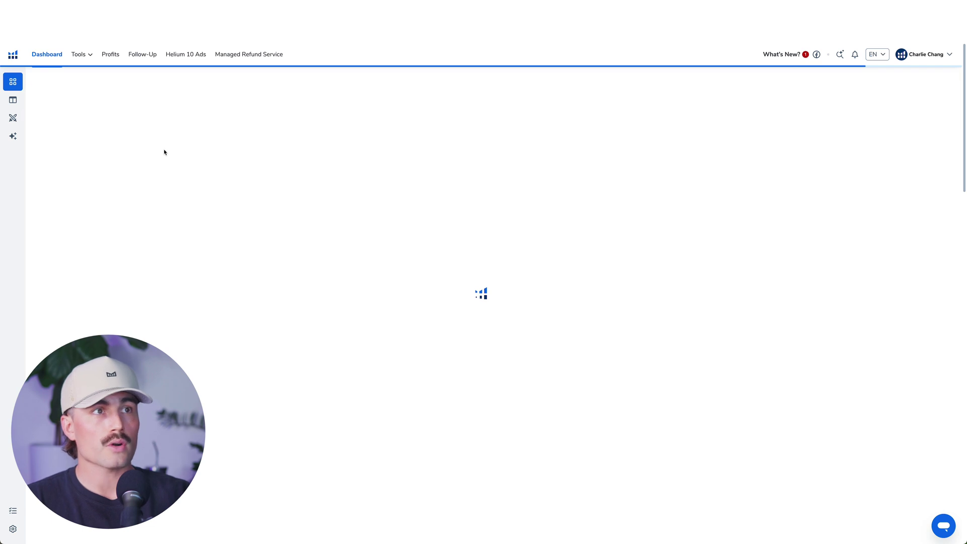
{"action": "left_click", "coordinate": [79, 54]}
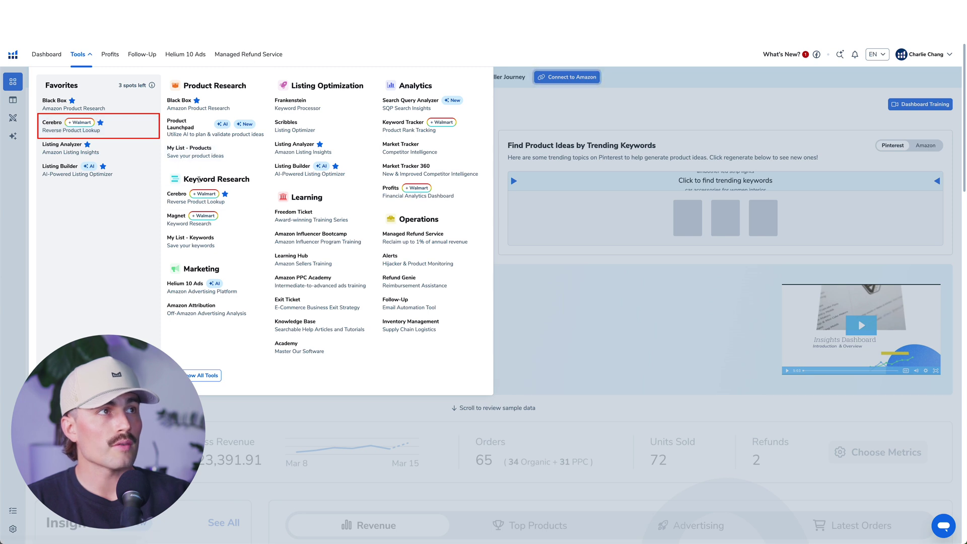
{"action": "left_click", "coordinate": [221, 191]}
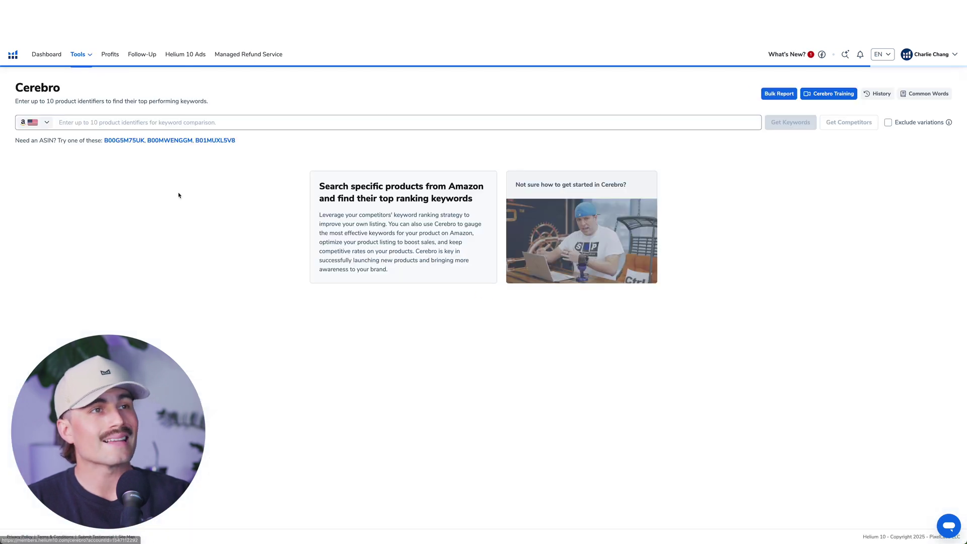
{"action": "left_click", "coordinate": [152, 124]}
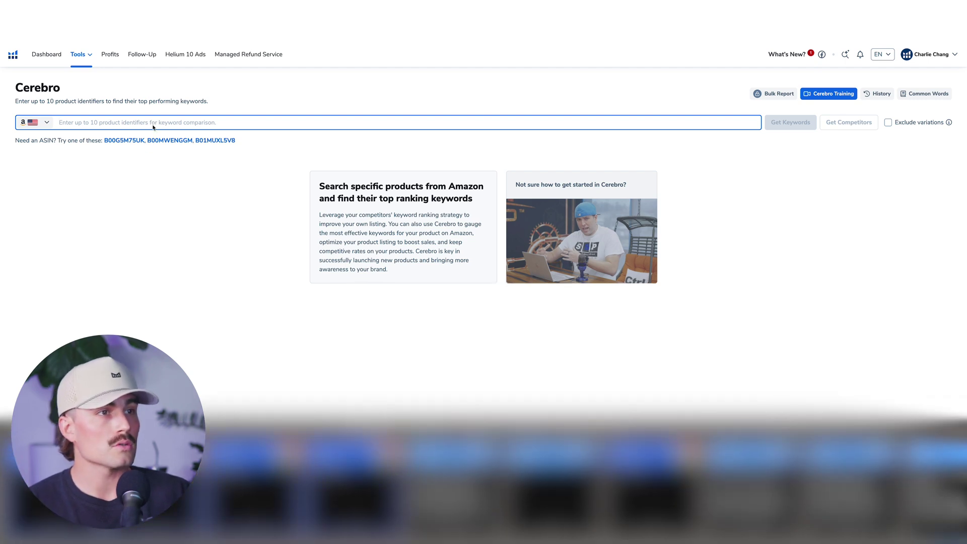
Paste the four competitor ASINs into Cerebro and review the 8,494 keyword results.
{"action": "type", "text": "B0CMQDSLF6,B0CYZDCYB8,B0D9QD7NDS,B0C9QBRQB4"}
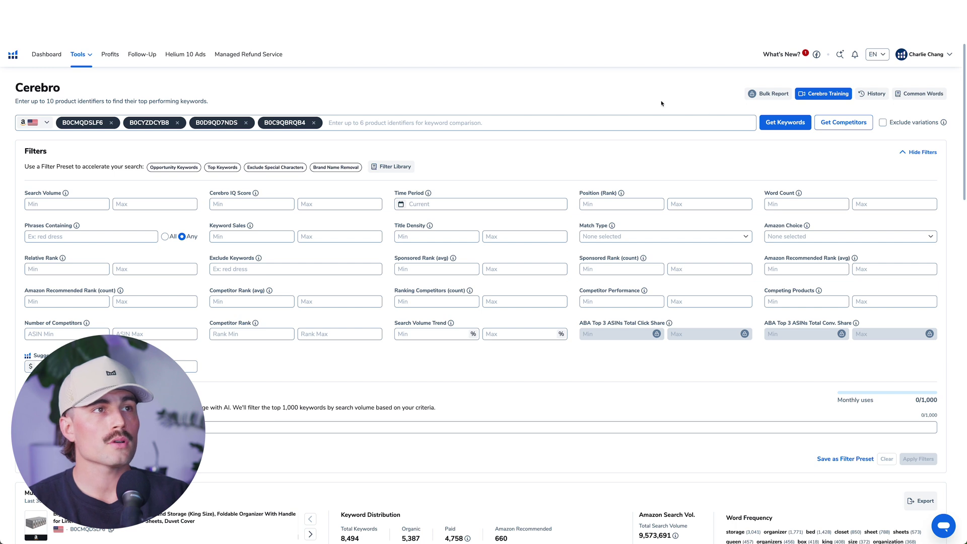
{"action": "scroll", "coordinate": [547, 312], "scroll_direction": "down", "scroll_amount": 6}
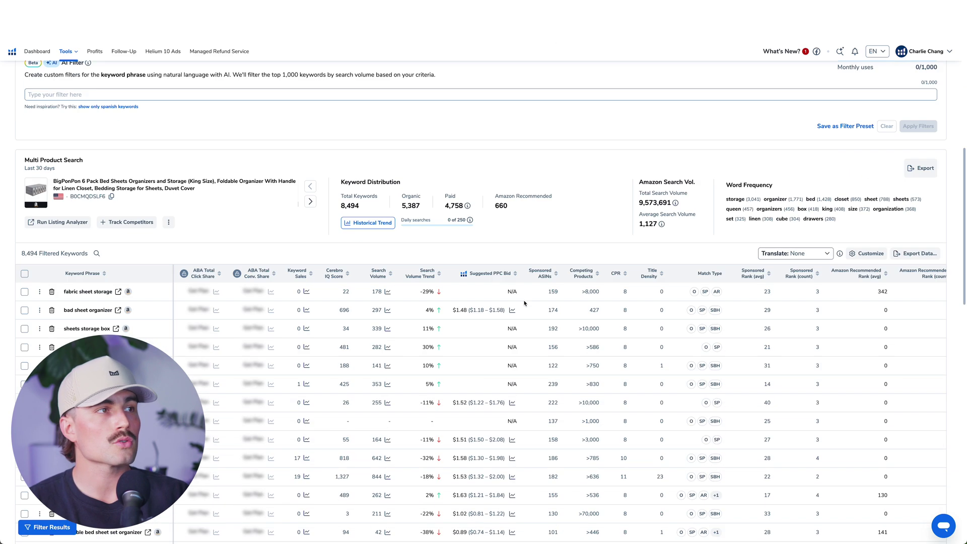
{"action": "scroll", "coordinate": [352, 302], "scroll_direction": "down", "scroll_amount": 3}
{"action": "scroll", "coordinate": [200, 292], "scroll_direction": "up", "scroll_amount": 4}
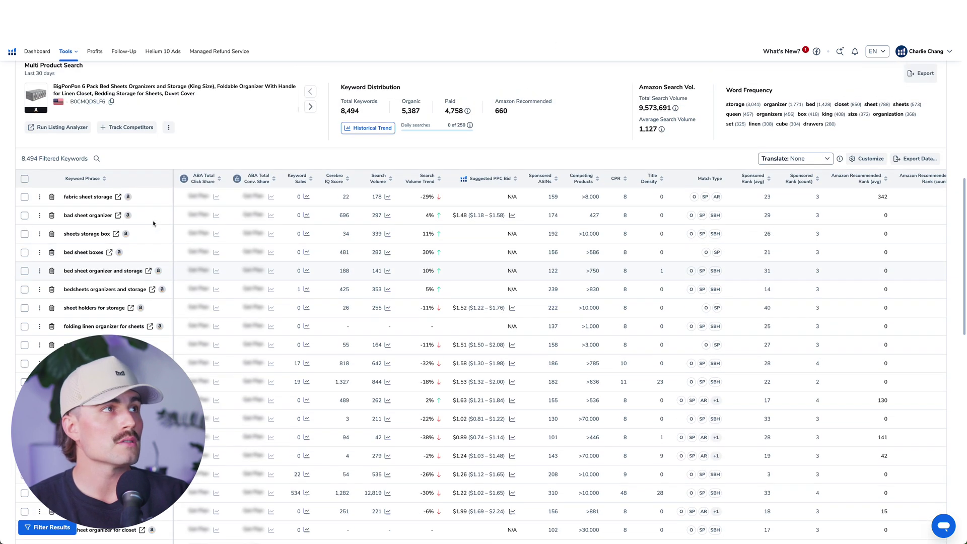
{"action": "scroll", "coordinate": [284, 273], "scroll_direction": "up", "scroll_amount": 1}
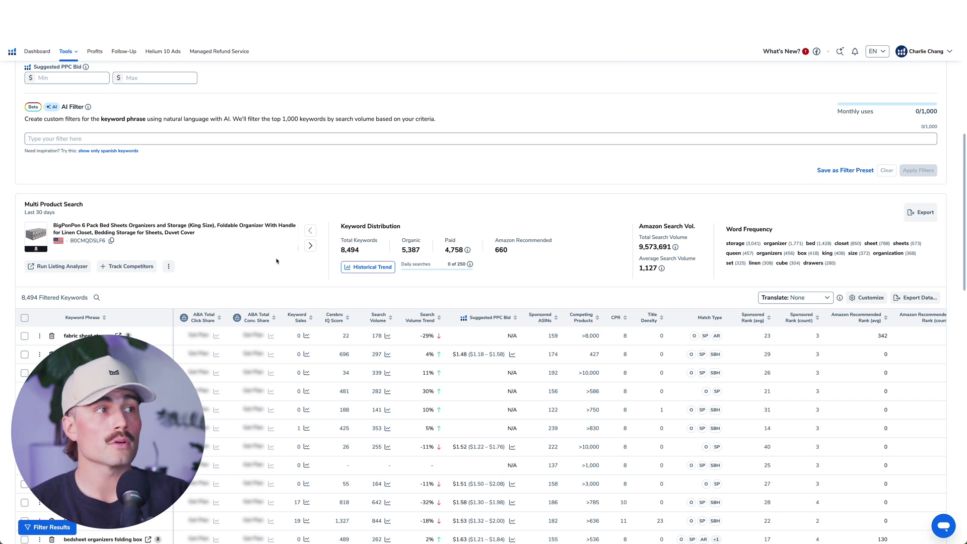
{"action": "scroll", "coordinate": [276, 261], "scroll_direction": "up", "scroll_amount": 3}
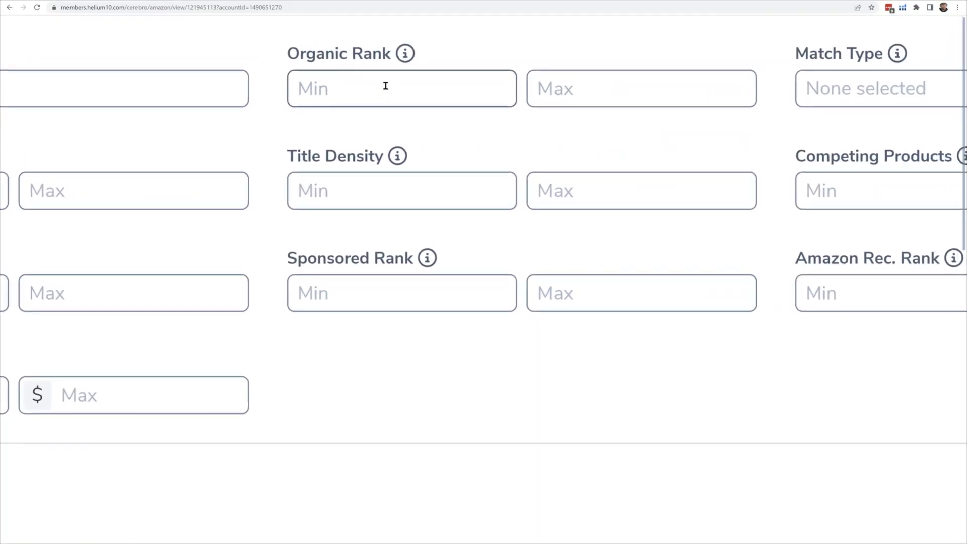
{"action": "left_click", "coordinate": [385, 86]}
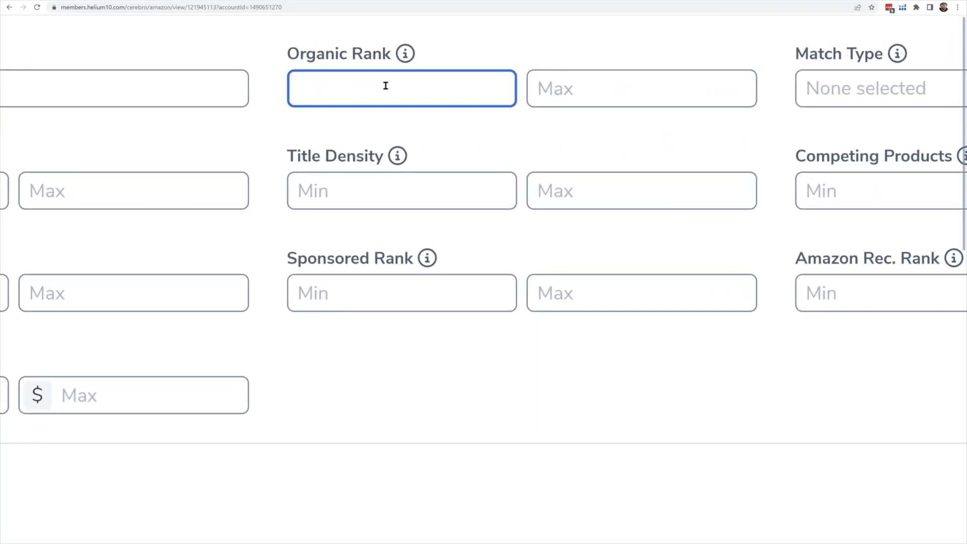
Apply an Organic Rank filter of 1 to 50 to the keywords.
{"action": "type", "text": "1"}
{"action": "left_click", "coordinate": [555, 82]}
{"action": "type", "text": "50"}
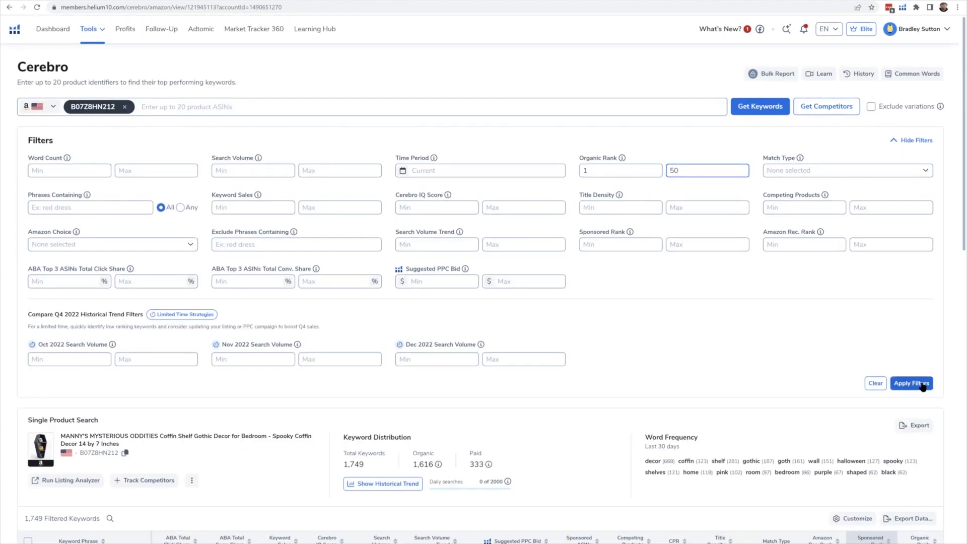
{"action": "left_click", "coordinate": [922, 384]}
{"action": "scroll", "coordinate": [816, 398], "scroll_direction": "down", "scroll_amount": 5}
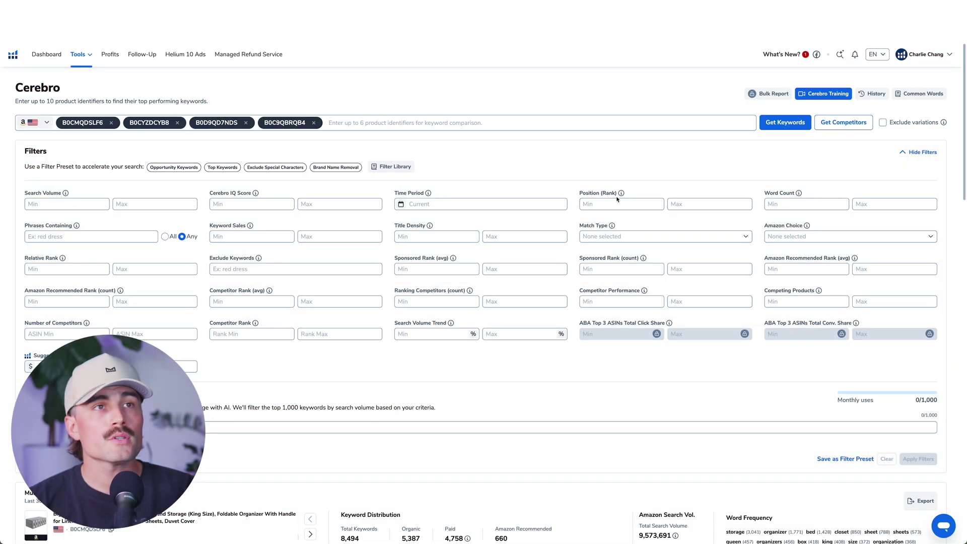
{"action": "left_click", "coordinate": [652, 201]}
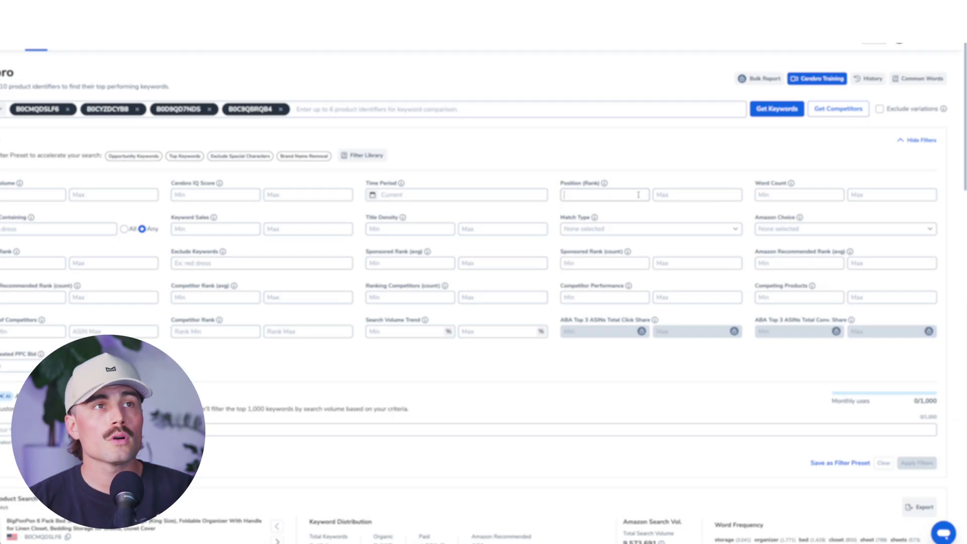
Apply a Position (Rank) filter of 1 to 20 to the keywords.
{"action": "type", "text": "1"}
{"action": "key", "text": "Tab"}
{"action": "type", "text": "20"}
{"action": "key", "text": "Tab"}
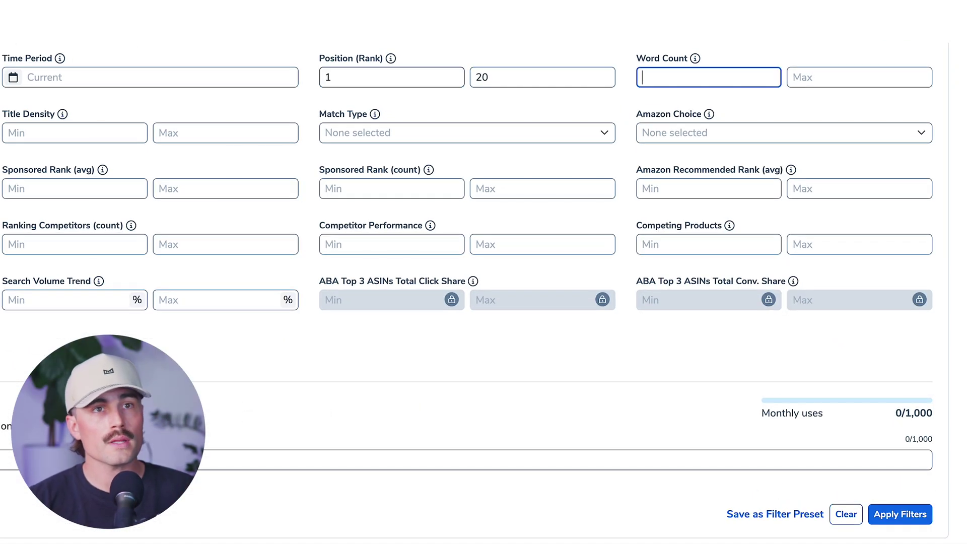
{"action": "left_click", "coordinate": [896, 514]}
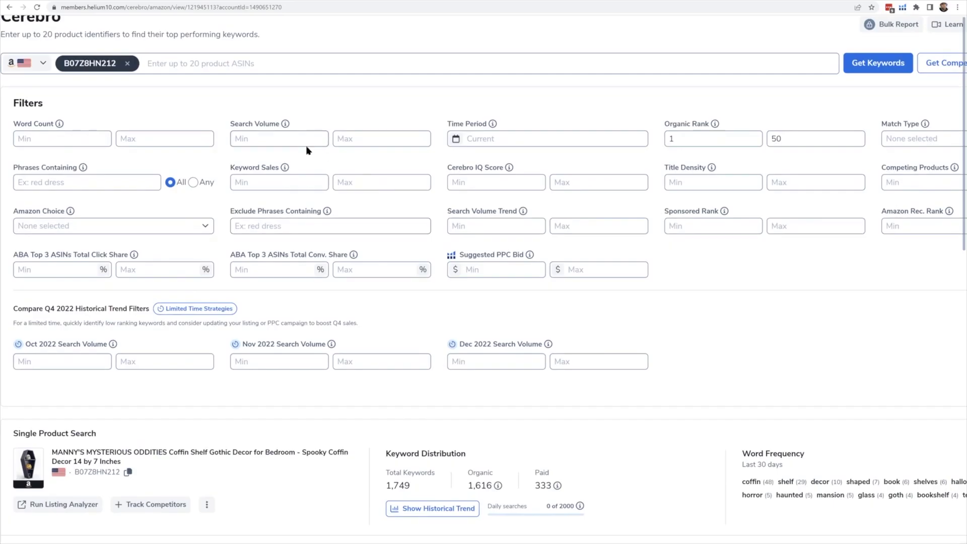
{"action": "left_click", "coordinate": [307, 139]}
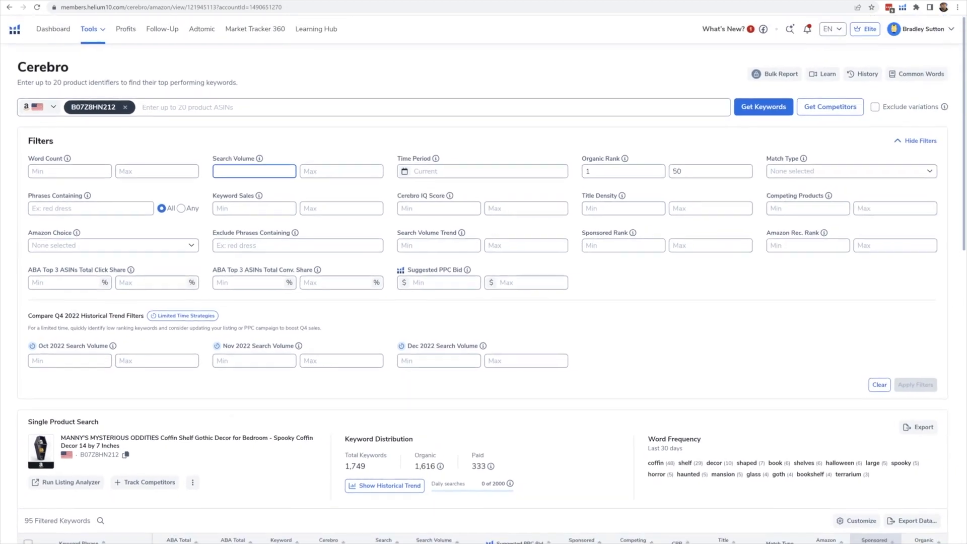
{"action": "scroll", "coordinate": [793, 234], "scroll_direction": "down", "scroll_amount": 3}
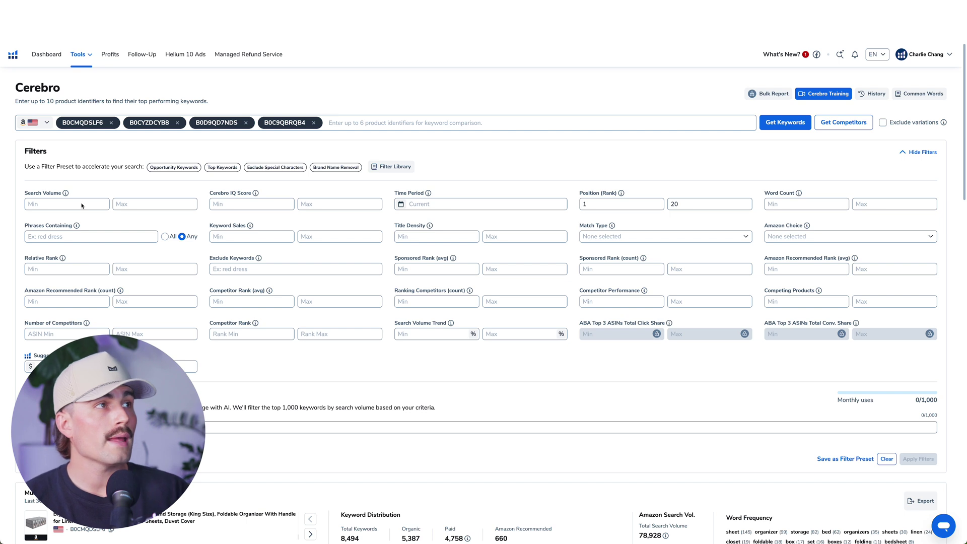
Apply a Search Volume minimum of 300 and Competing Products maximum of 500.
{"action": "left_click", "coordinate": [82, 204]}
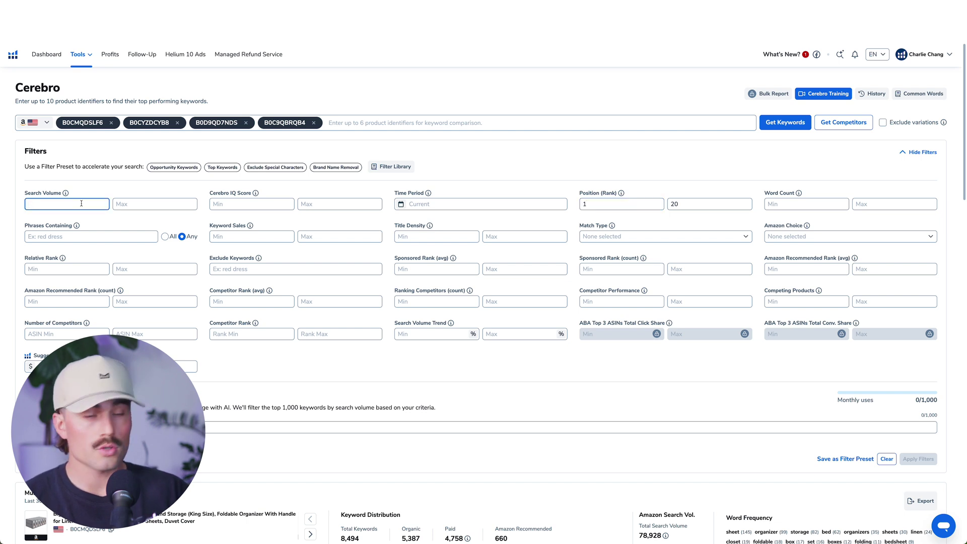
{"action": "type", "text": "300"}
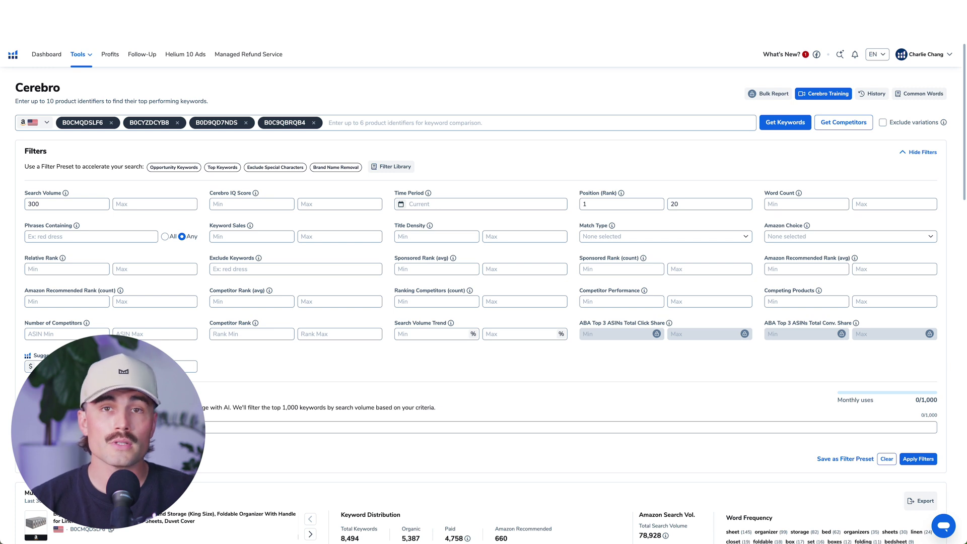
{"action": "left_click", "coordinate": [888, 301]}
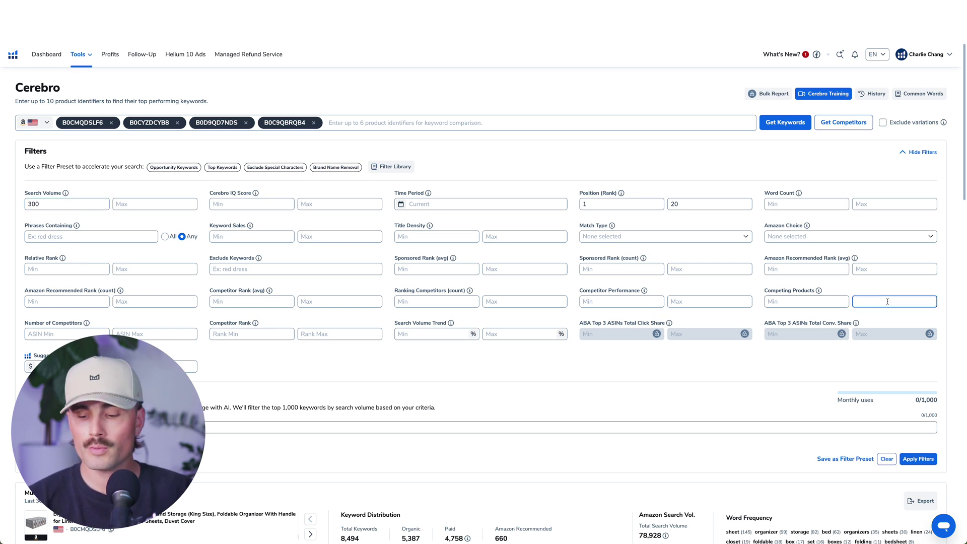
{"action": "left_click", "coordinate": [790, 437]}
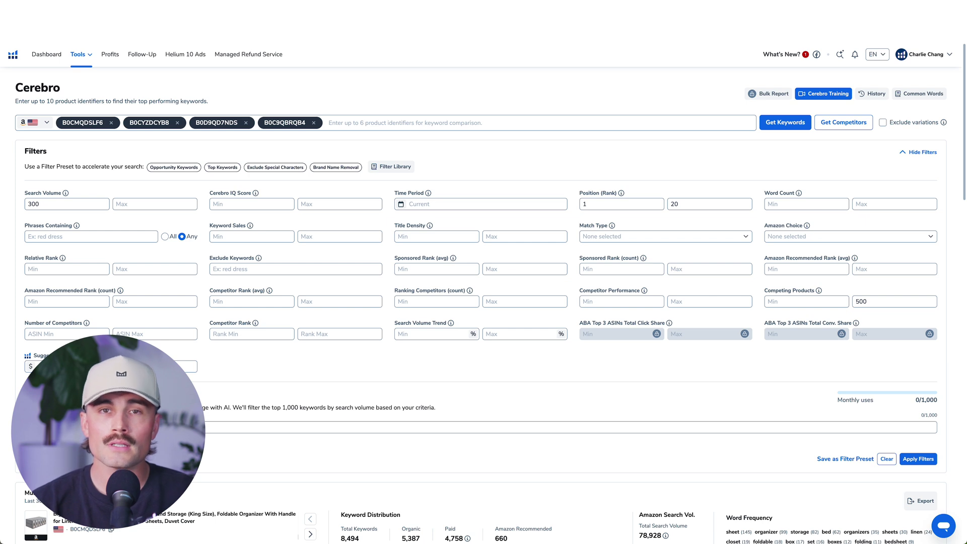
{"action": "left_click", "coordinate": [918, 458]}
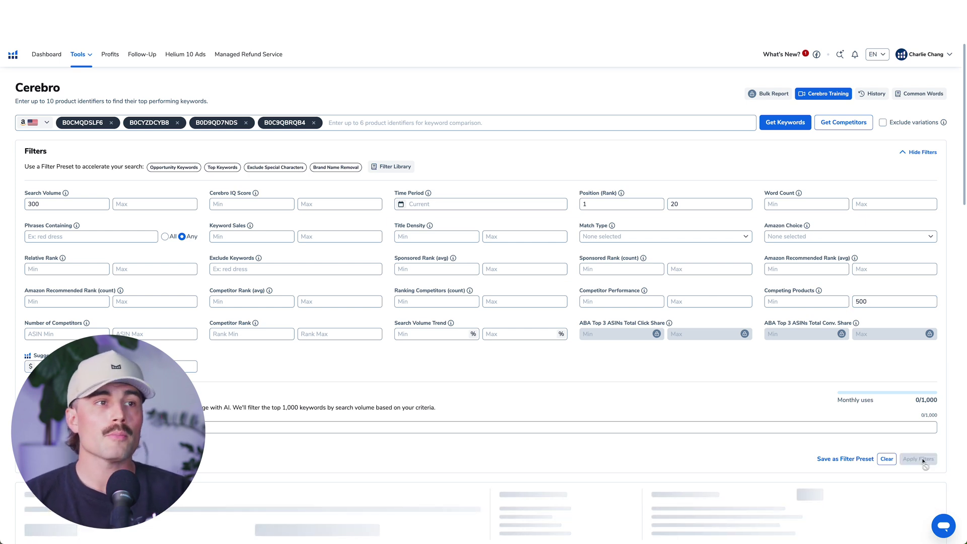
Sort the 11 filtered keywords by the Search Volume column.
{"action": "scroll", "coordinate": [631, 391], "scroll_direction": "down", "scroll_amount": 7}
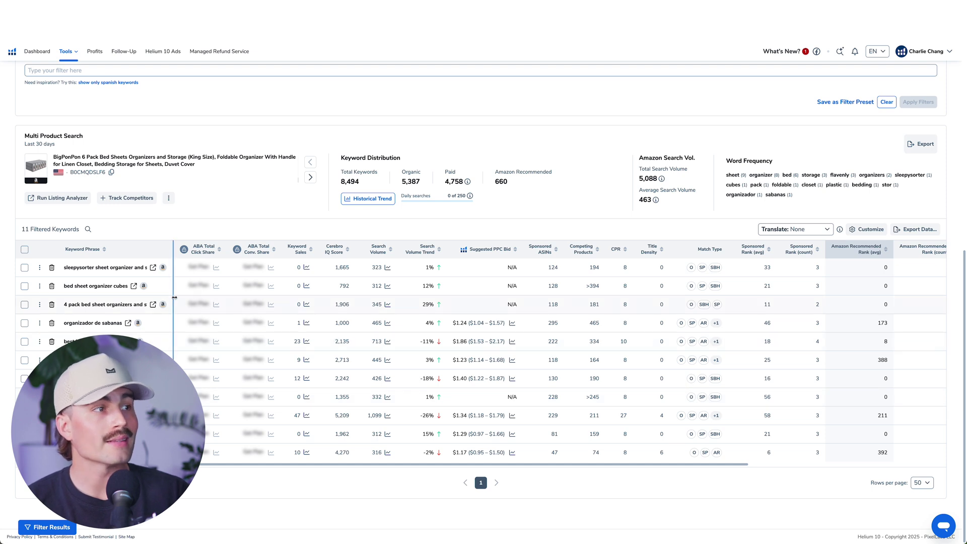
{"action": "left_click", "coordinate": [392, 253]}
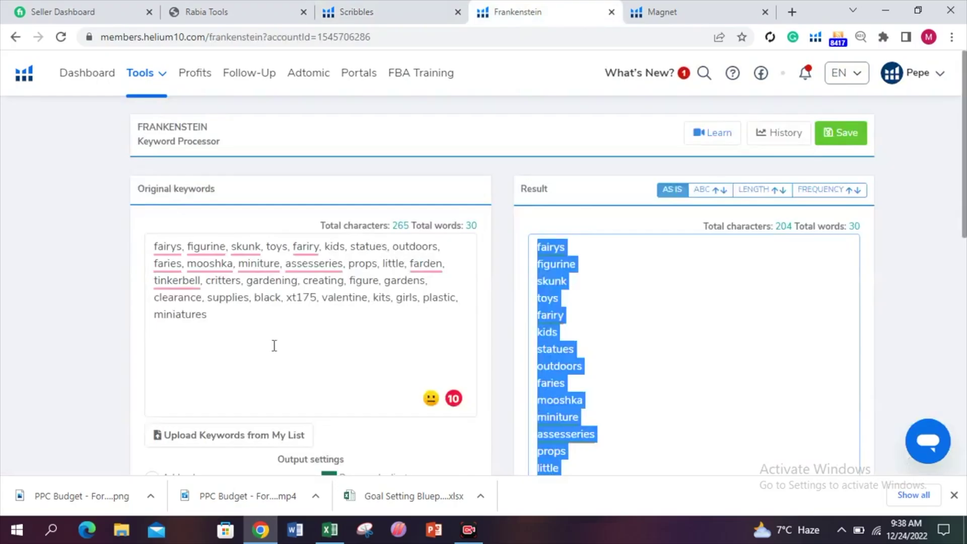
Replace Frankenstein's original keywords with the pasted one-per-line keyword list.
{"action": "left_click_drag", "start_coordinate": [255, 341], "coordinate": [152, 252]}
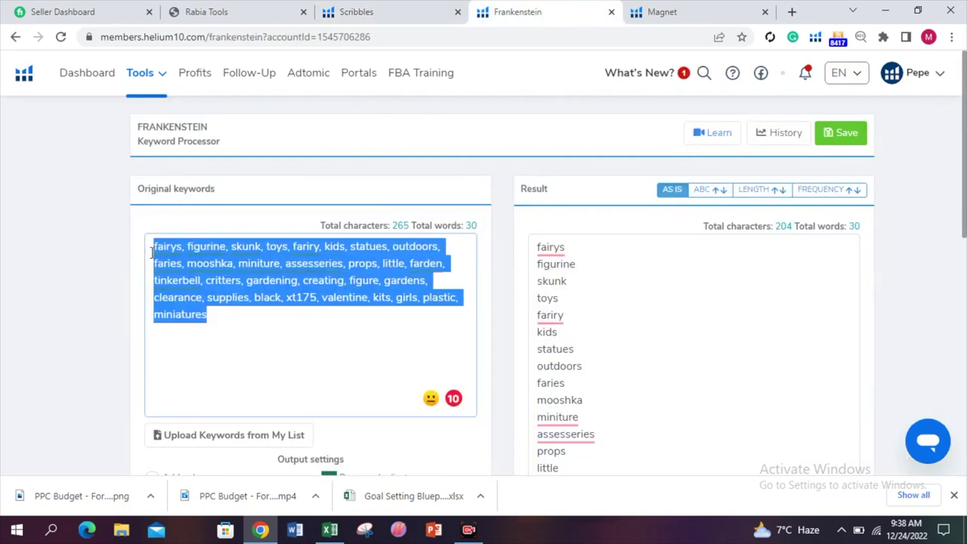
{"action": "key", "text": "ctrl+v"}
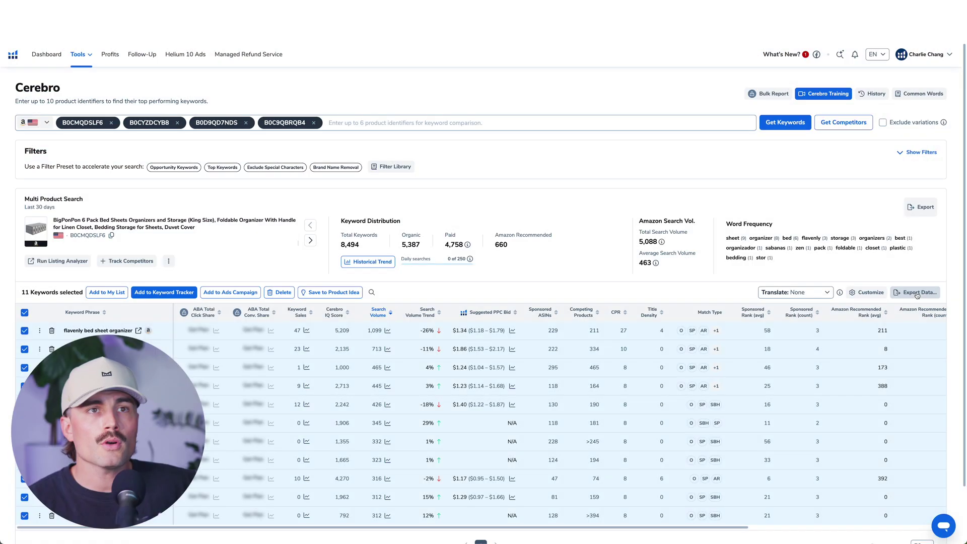
{"action": "left_click", "coordinate": [917, 293]}
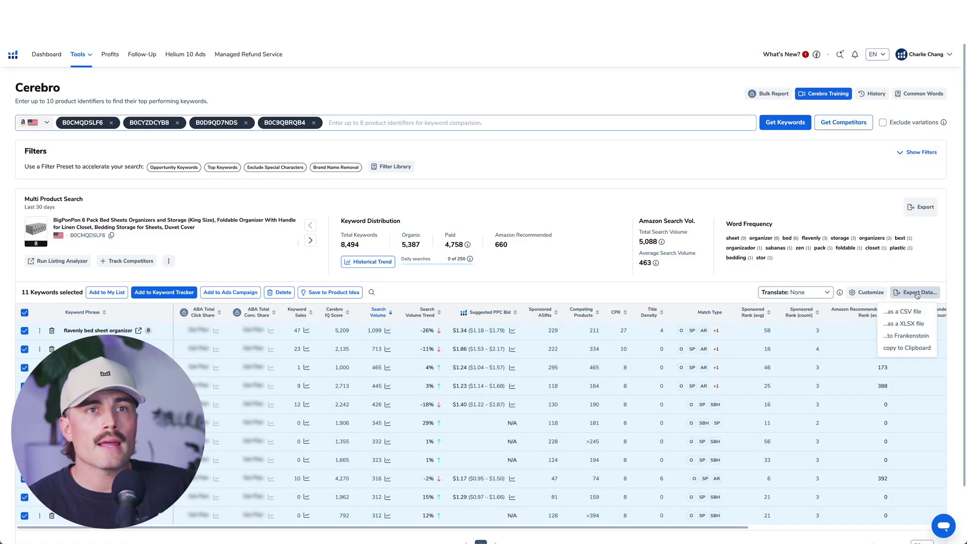
Export the 11 checked Cerebro keywords to Frankenstein.
{"action": "left_click", "coordinate": [913, 339]}
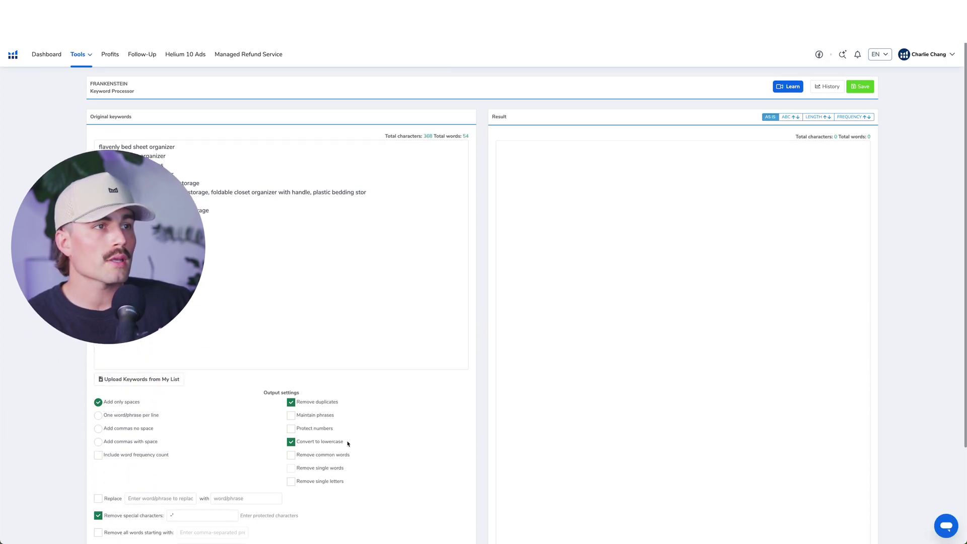
Format the Frankenstein keywords one phrase per line and send the result to Scribbles.
{"action": "left_click", "coordinate": [133, 417]}
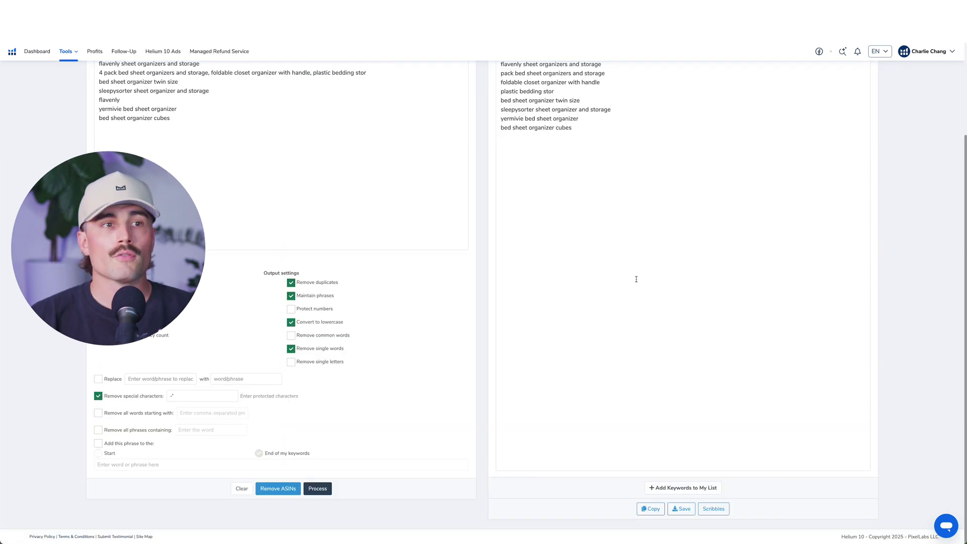
{"action": "scroll", "coordinate": [650, 272], "scroll_direction": "up", "scroll_amount": 3}
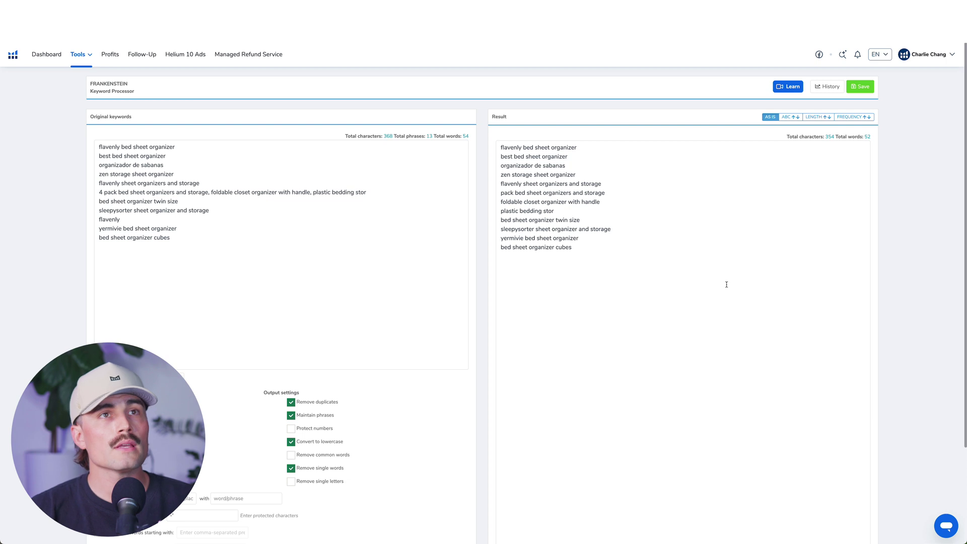
{"action": "scroll", "coordinate": [726, 285], "scroll_direction": "down", "scroll_amount": 3}
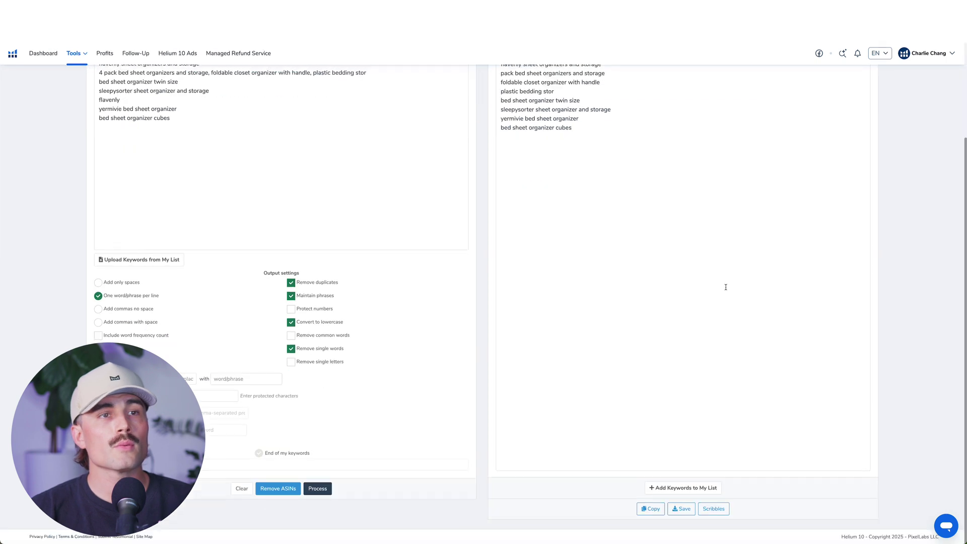
{"action": "left_click", "coordinate": [713, 509]}
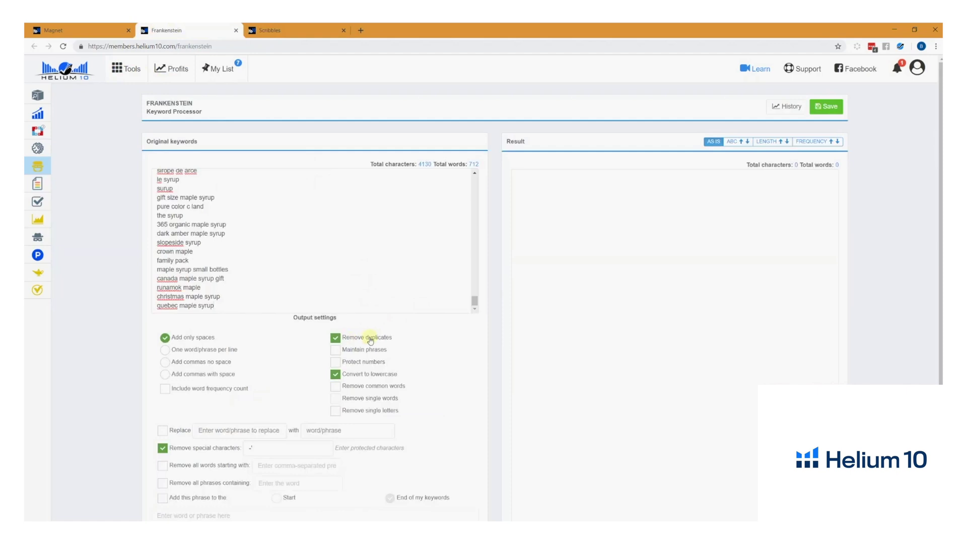
Choose the One word/phrase per line output for the bed sheet organizer keywords.
{"action": "mouse_move", "coordinate": [351, 354]}
{"action": "left_click", "coordinate": [165, 350]}
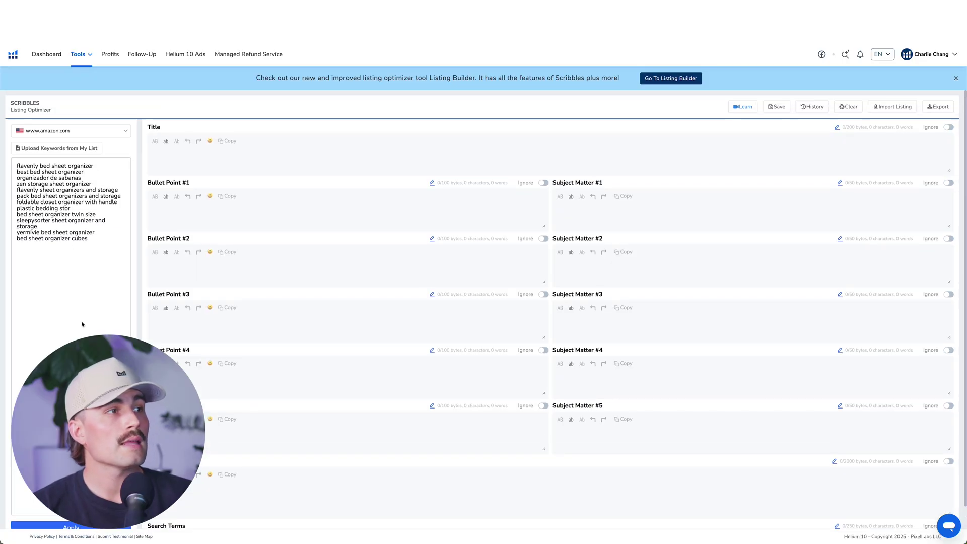
Apply the bed sheet organizer keyword list in the Scribbles keyword panel.
{"action": "scroll", "coordinate": [75, 402], "scroll_direction": "down", "scroll_amount": 1}
{"action": "left_click", "coordinate": [64, 504]}
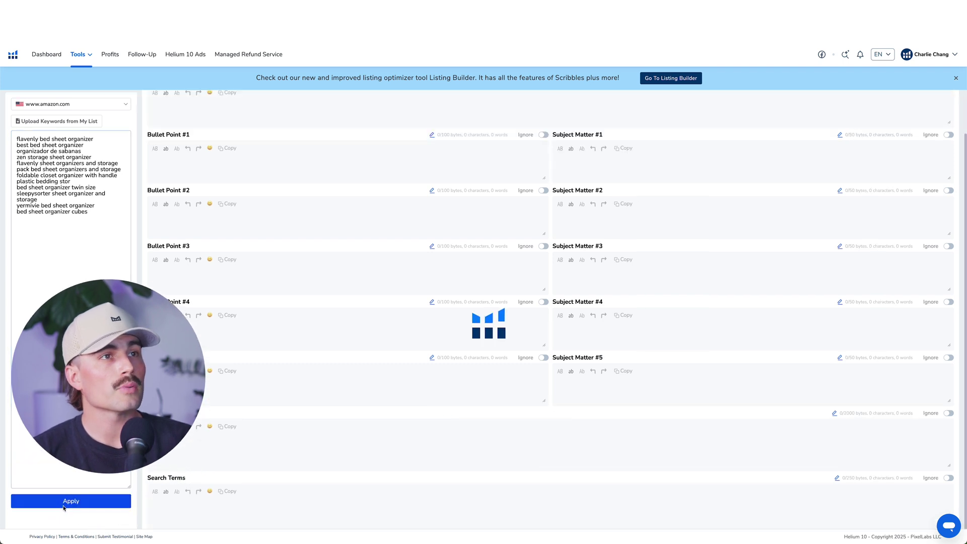